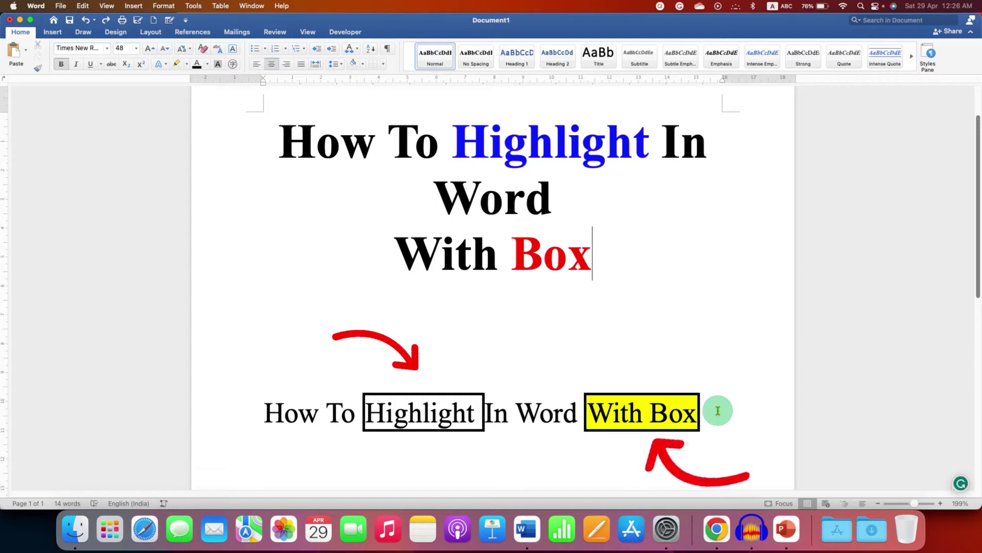
- Select the entire bottom line of sample text
left_click_drag(716, 411, 257, 410)
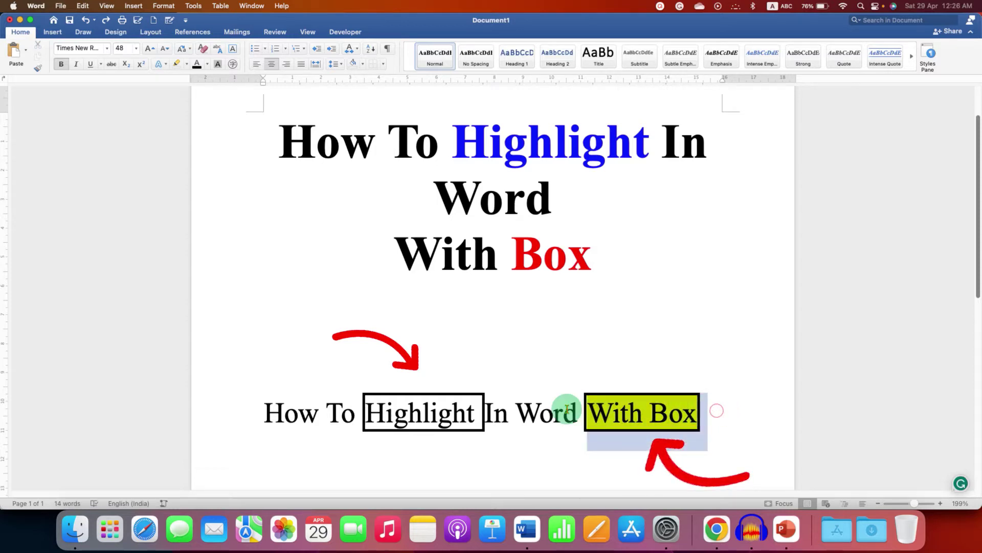
- Deselect the line and select only the word 'Highlight' in the bottom line
left_click(351, 411)
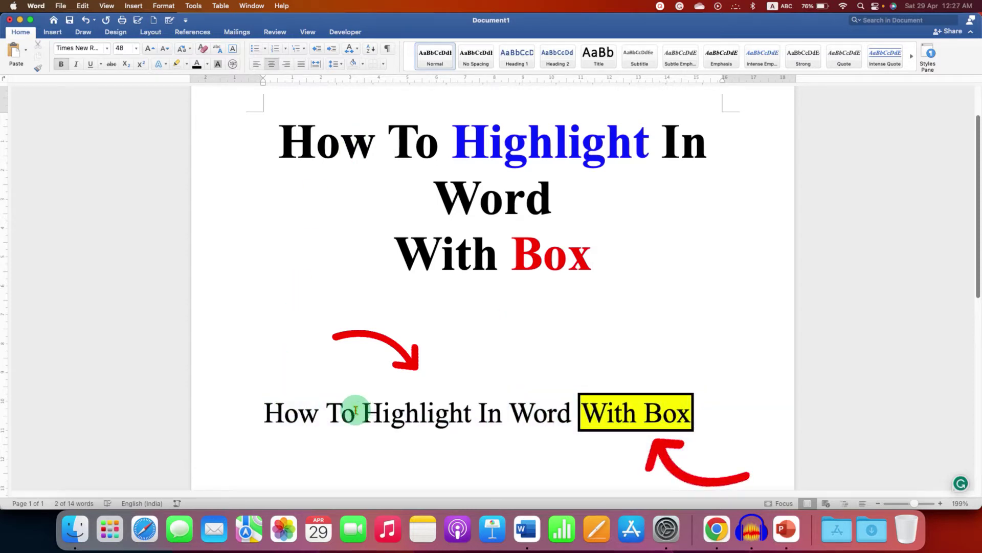
left_click_drag(362, 412, 471, 411)
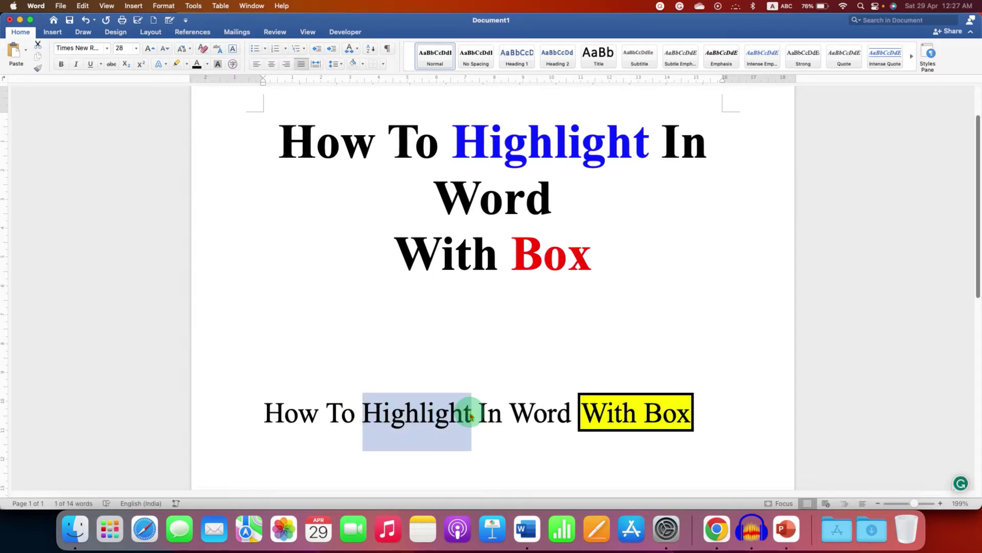
left_click(386, 69)
- Apply a red, dashed, 3 pt Box border to the 'Highlight' text only
left_click(434, 282)
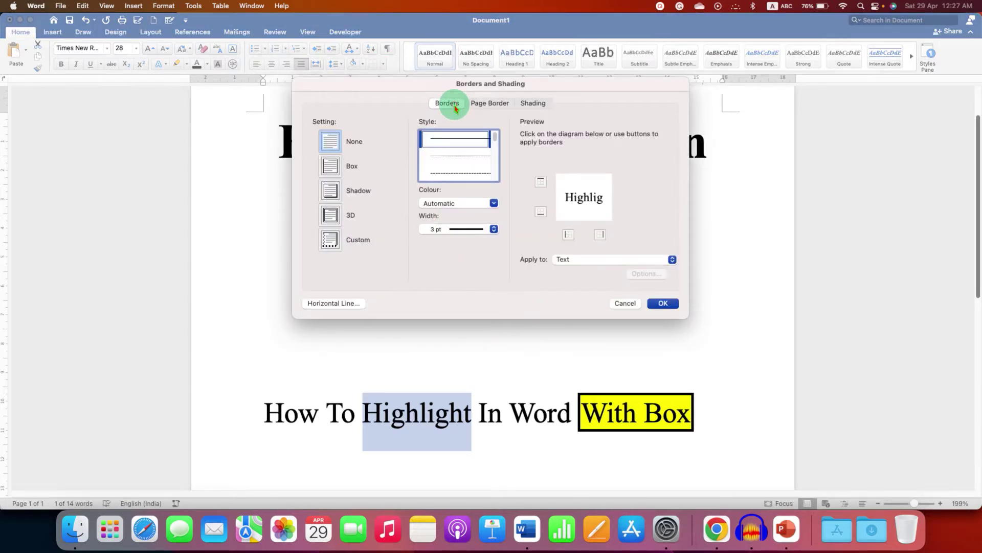
left_click(329, 166)
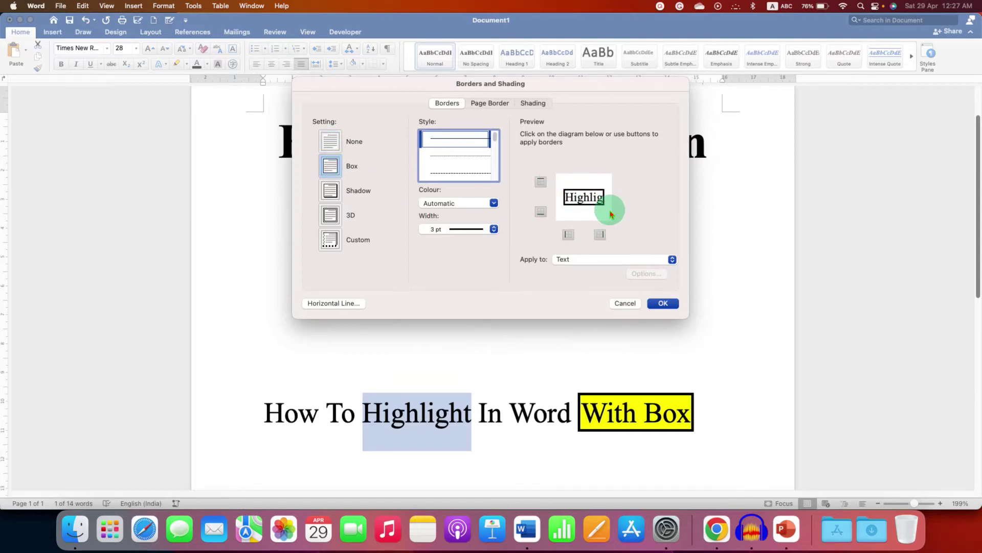
left_click(480, 178)
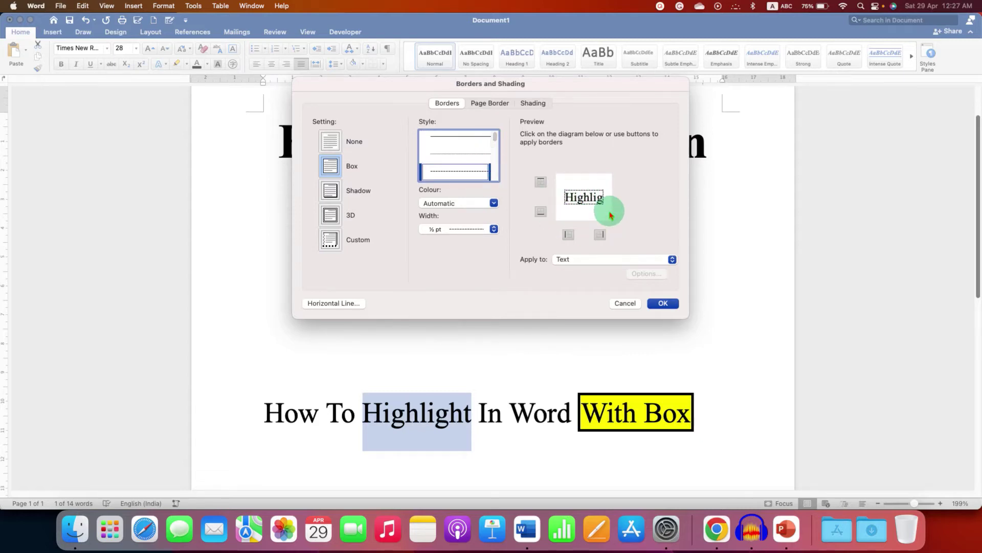
left_click(465, 206)
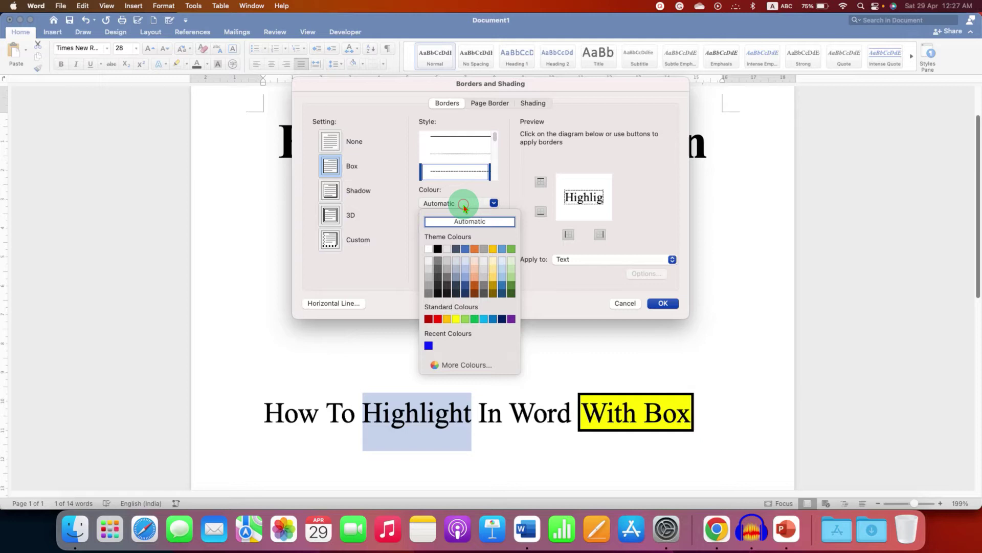
left_click(438, 320)
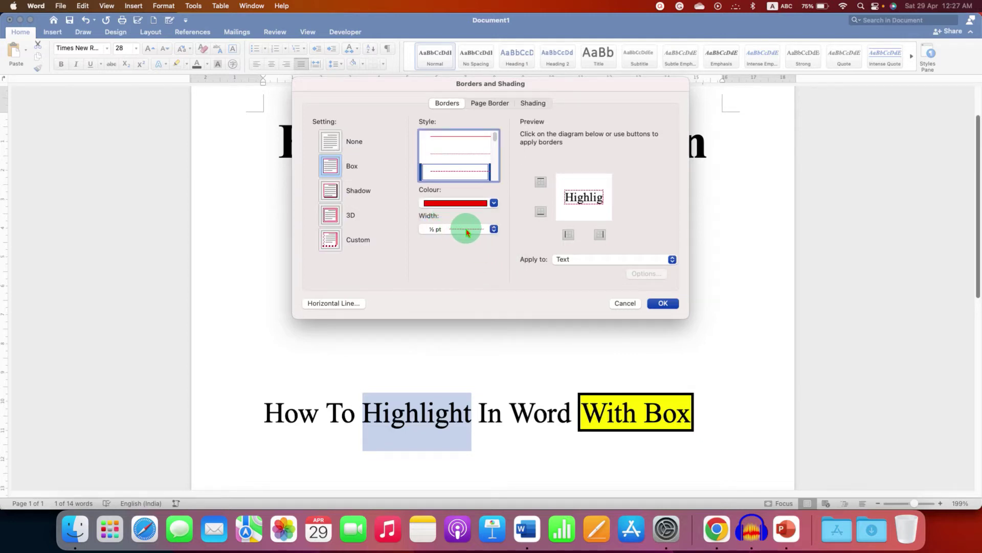
left_click(469, 231)
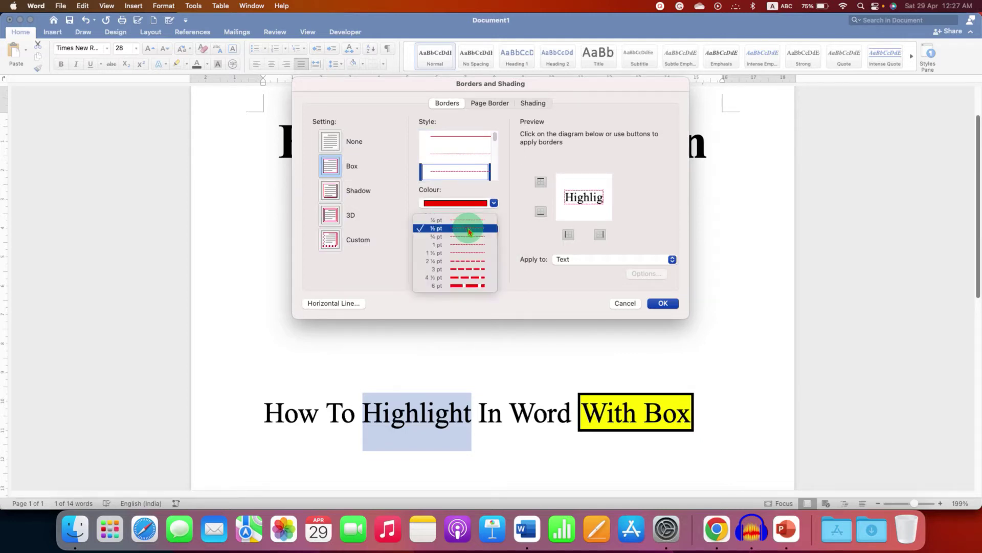
left_click(462, 269)
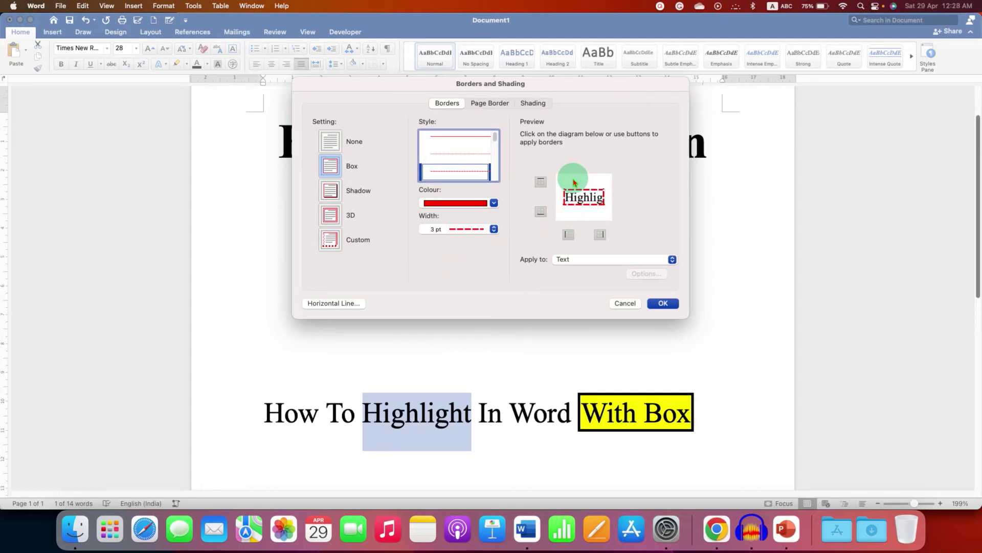
left_click(580, 260)
left_click(583, 264)
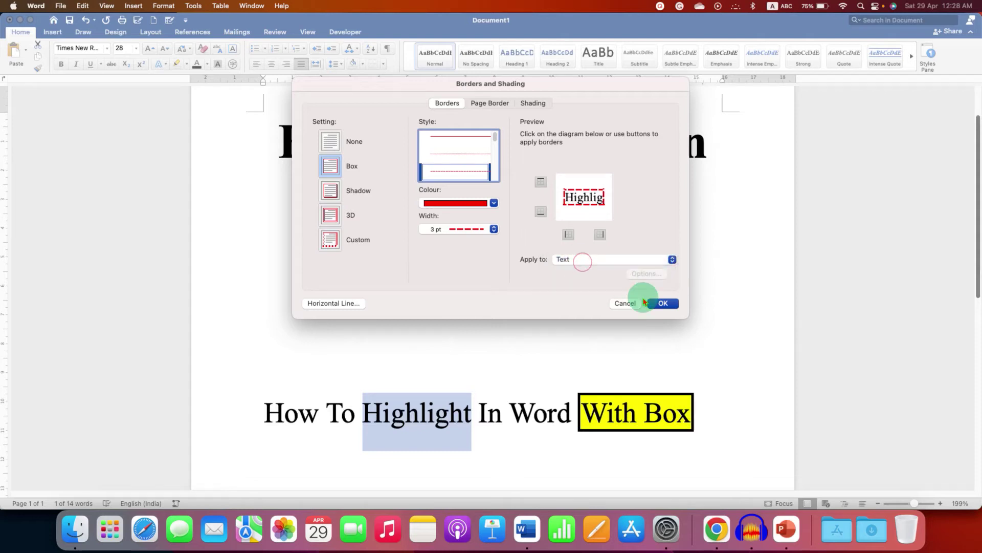
left_click(661, 304)
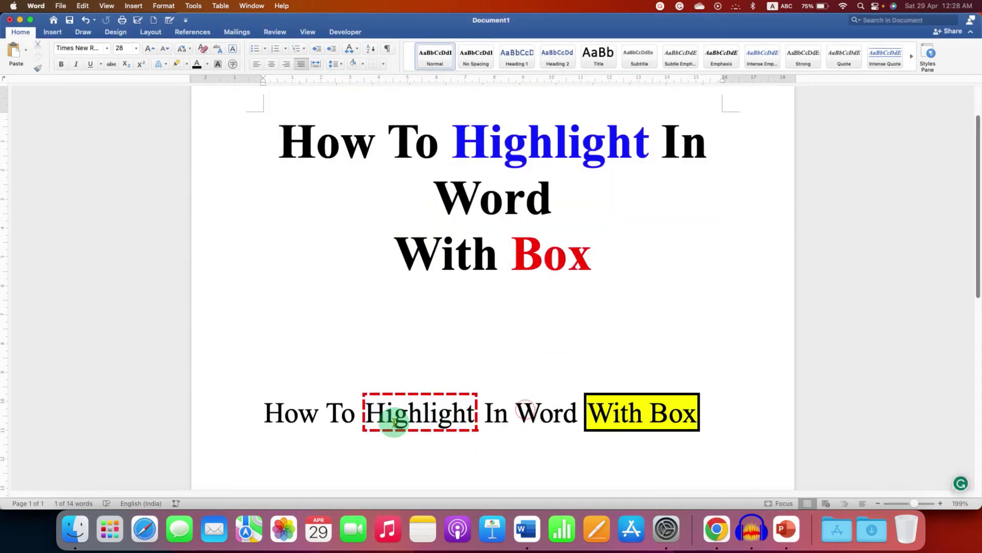
- Select 'Highlight', apply a yellow text highlight, and reselect the word
left_click(478, 414)
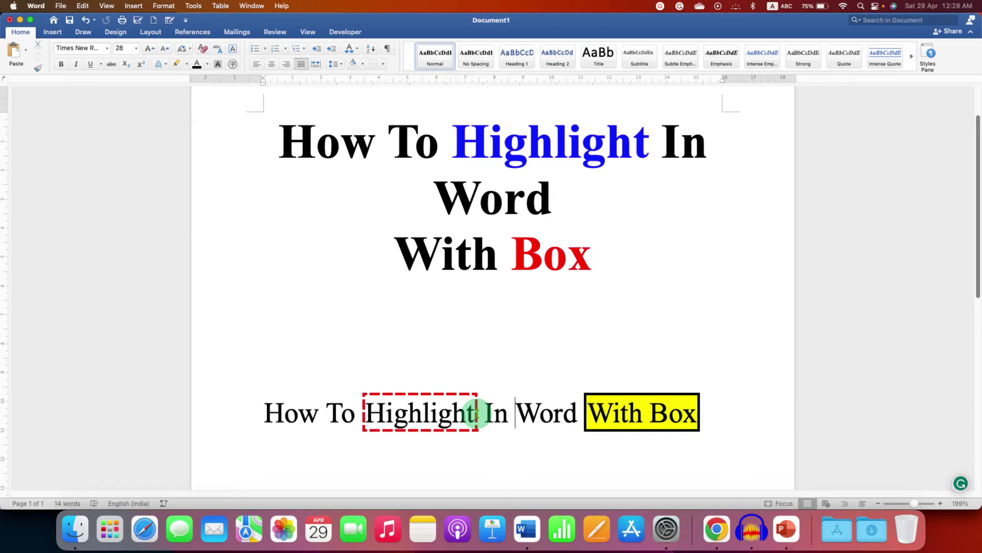
left_click_drag(477, 414, 366, 414)
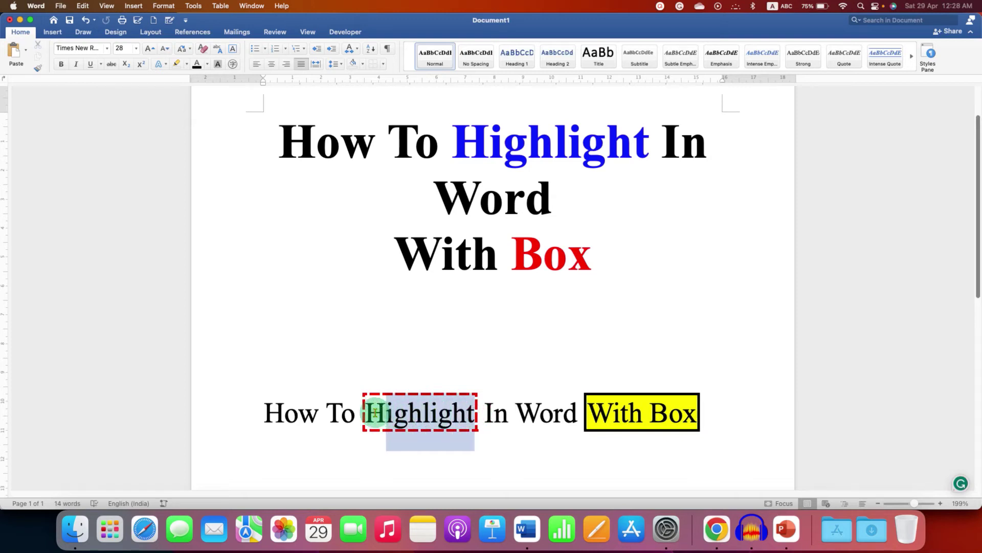
left_click(188, 70)
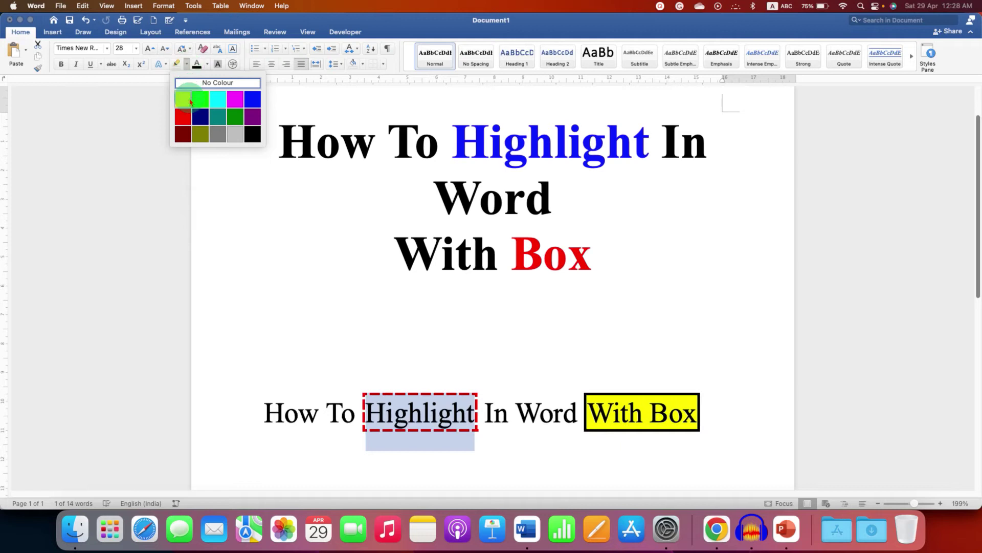
left_click(190, 102)
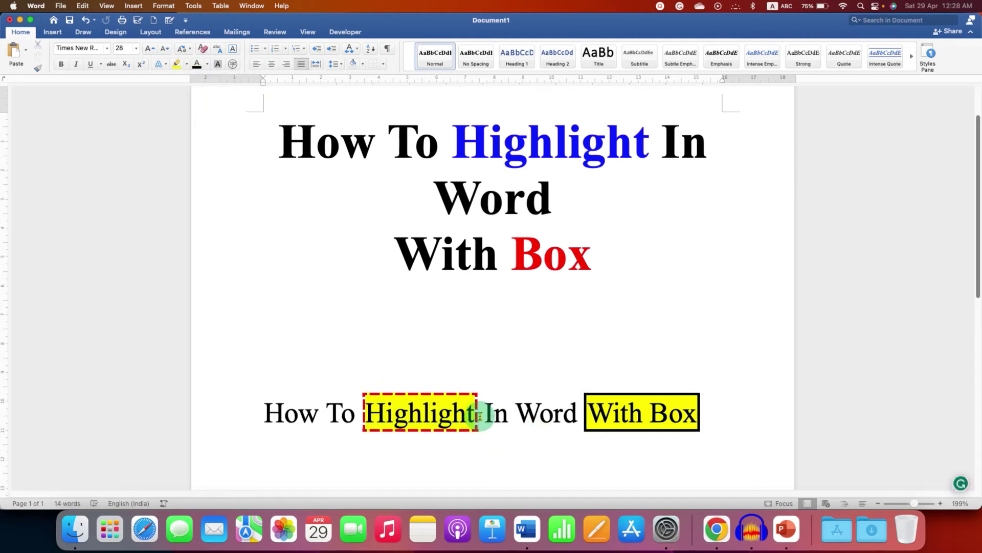
left_click_drag(479, 414, 367, 415)
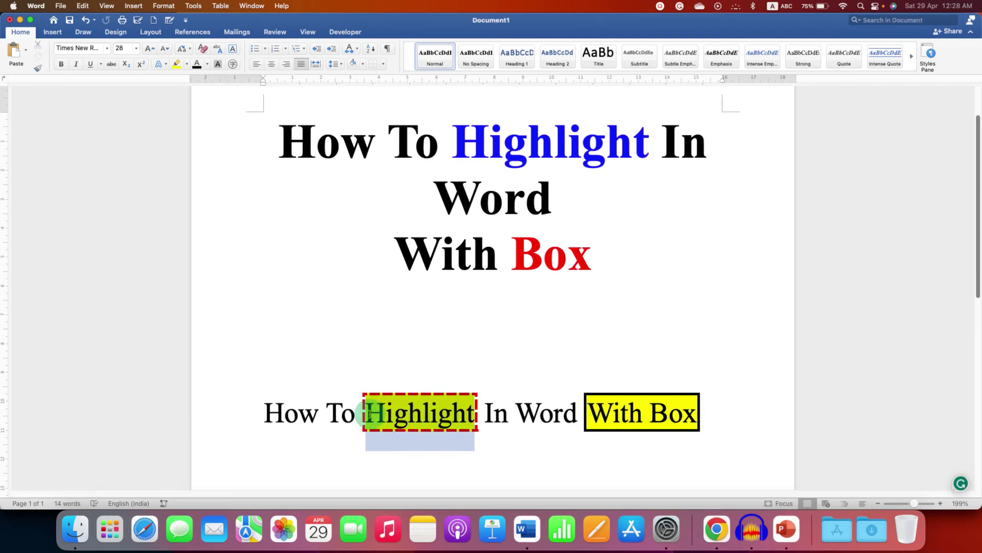
- Set 'Highlight' to No Border and No Colour highlight
left_click(384, 64)
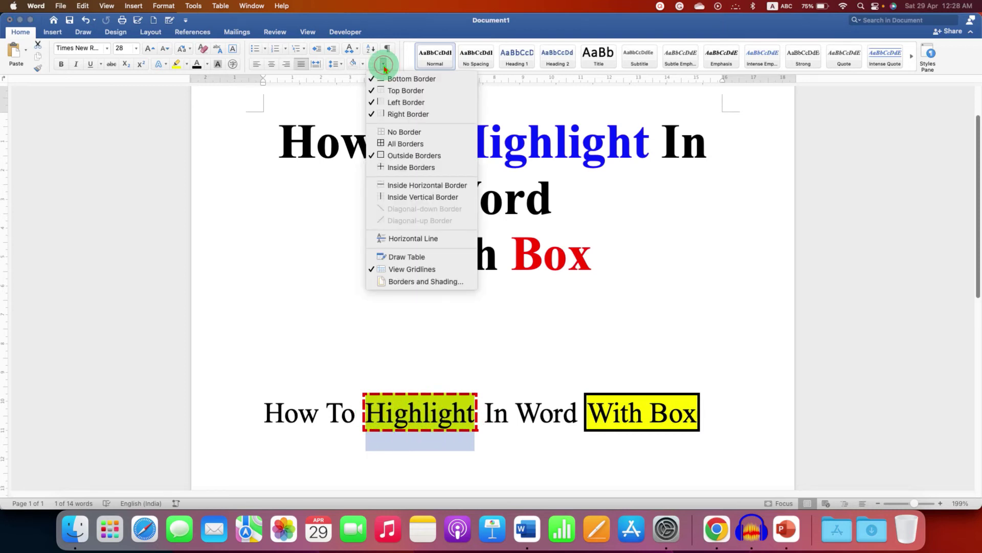
left_click(409, 133)
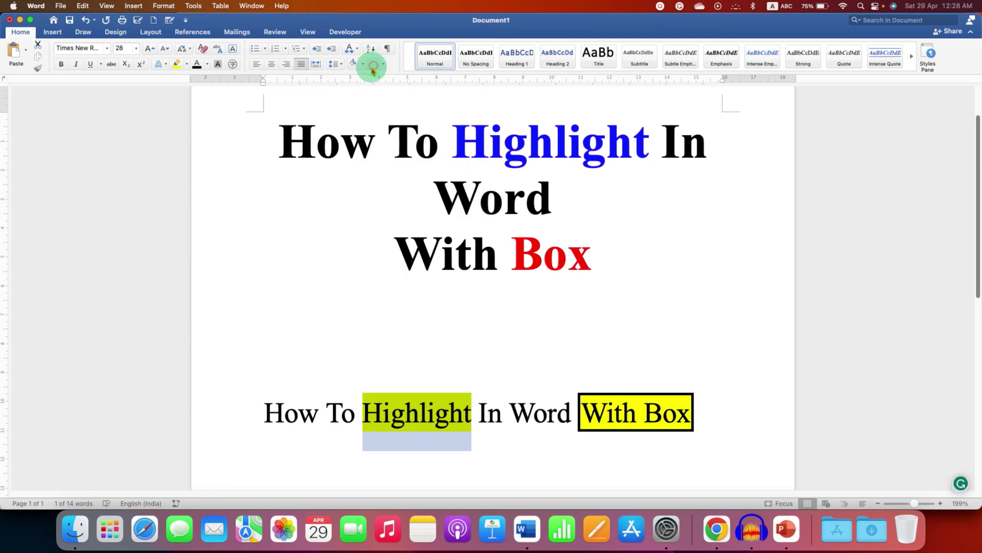
left_click(187, 64)
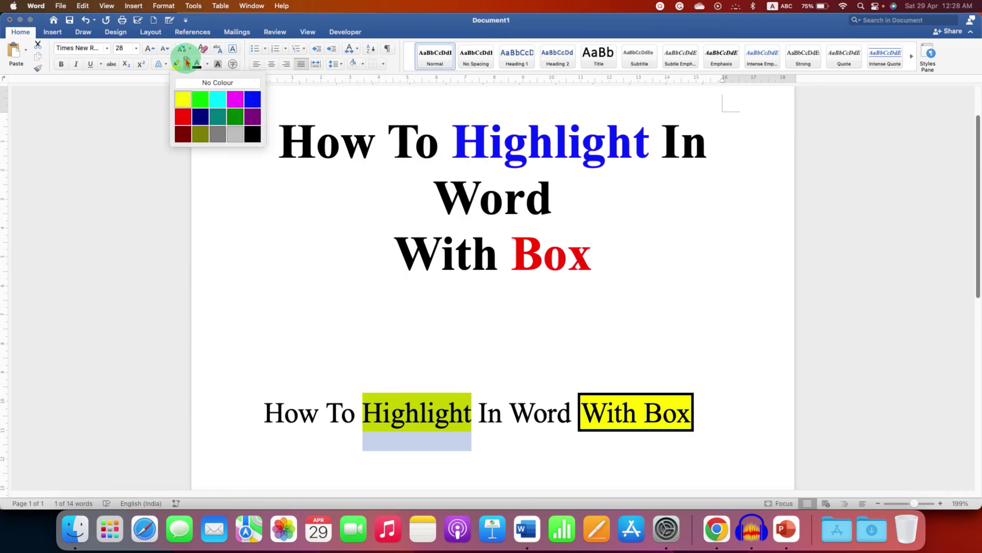
left_click(215, 83)
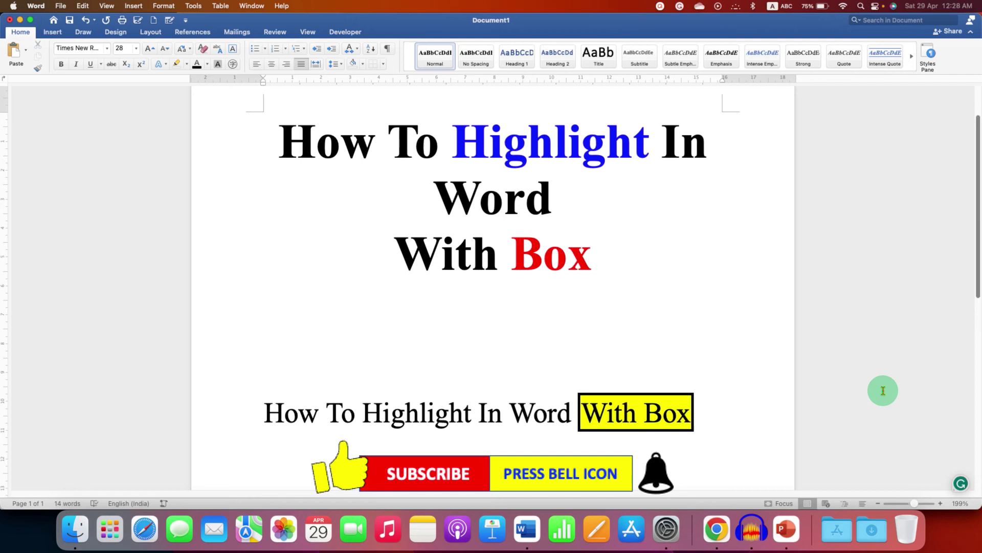